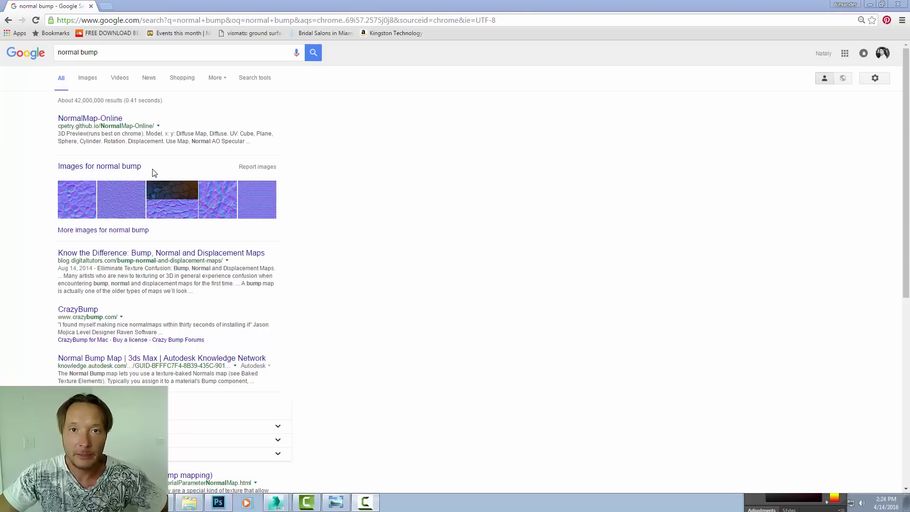
# Browse the image results for "normal bump" to examine example normal and bump maps, and return to the web results.
pyautogui.click(91, 83)
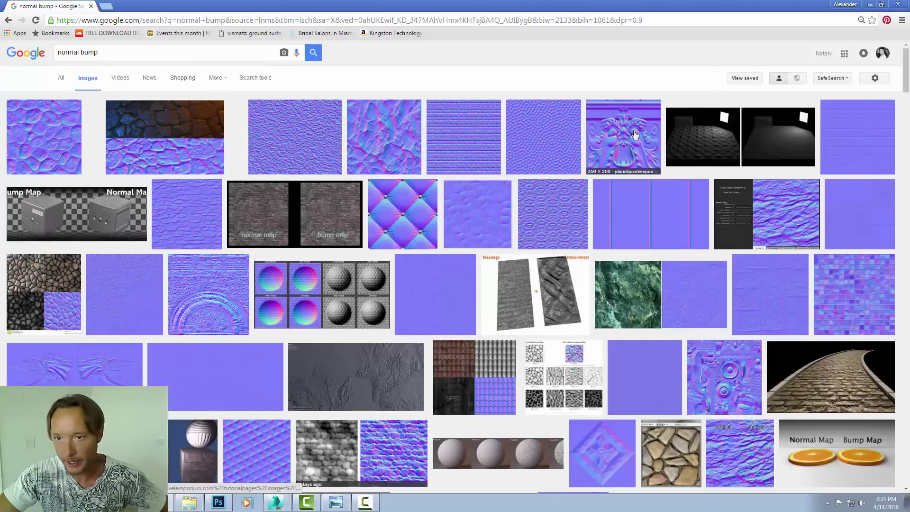
pyautogui.scroll(-1, 592, 389)
pyautogui.scroll(-5, 597, 382)
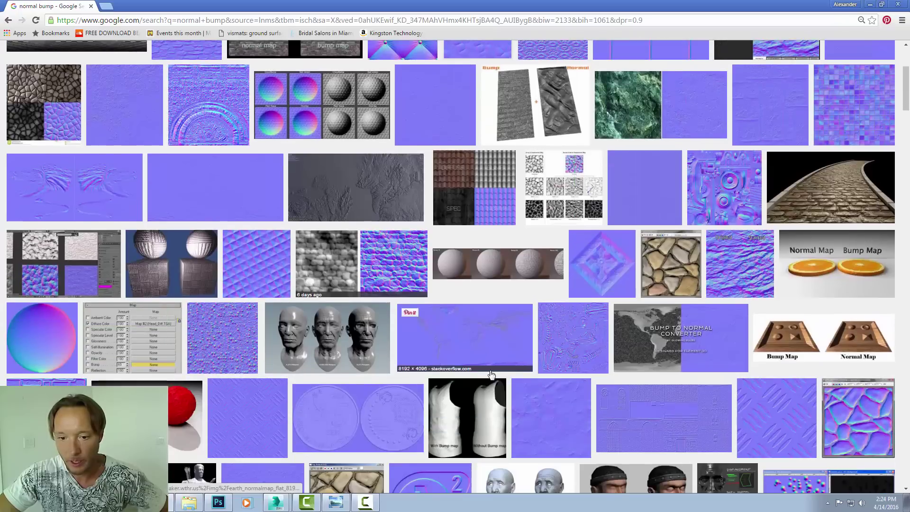
pyautogui.scroll(2, 251, 285)
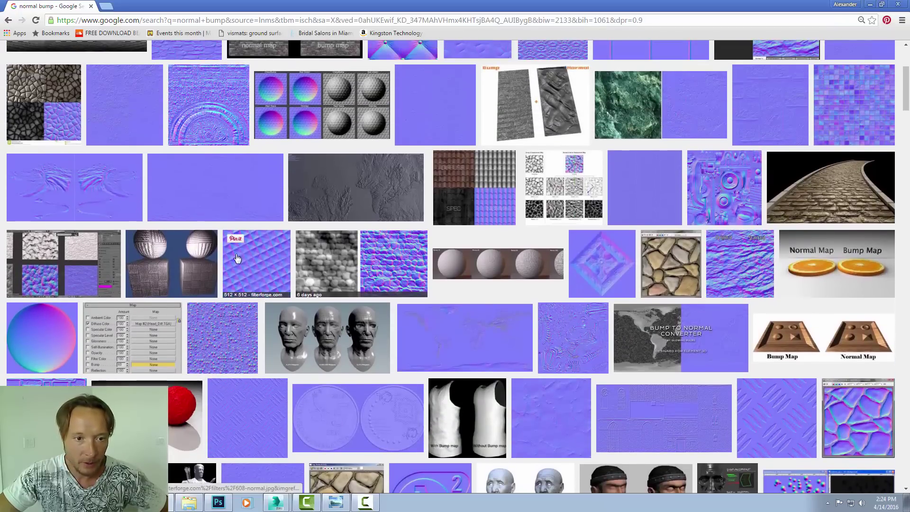
pyautogui.scroll(2, 393, 294)
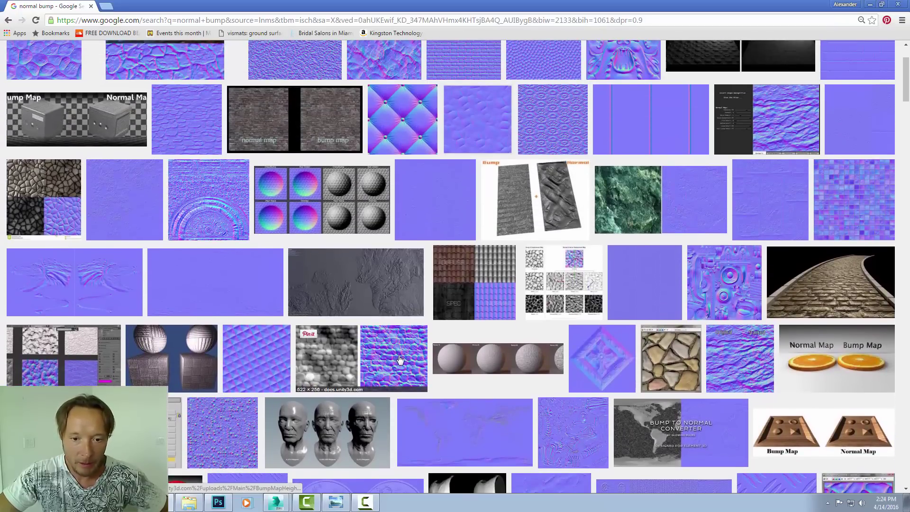
pyautogui.scroll(2, 403, 250)
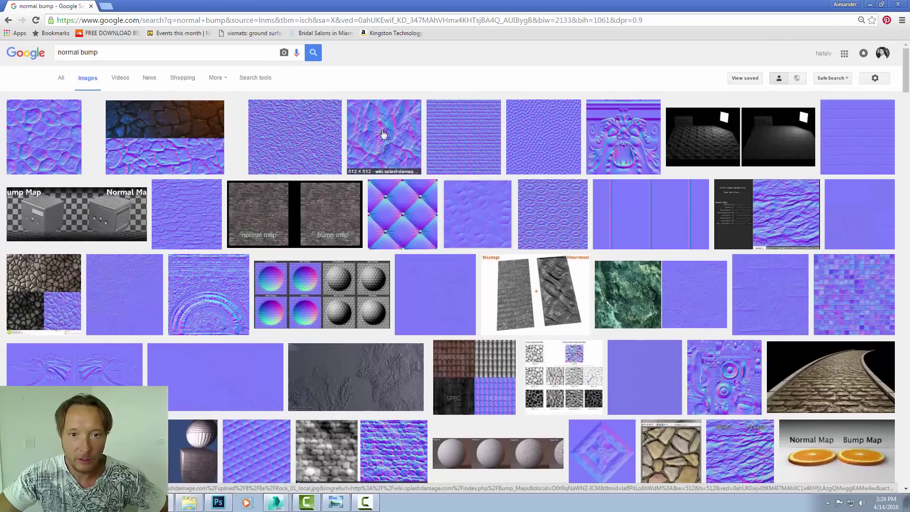
pyautogui.scroll(-1, 334, 334)
pyautogui.scroll(1, 175, 116)
pyautogui.click(60, 78)
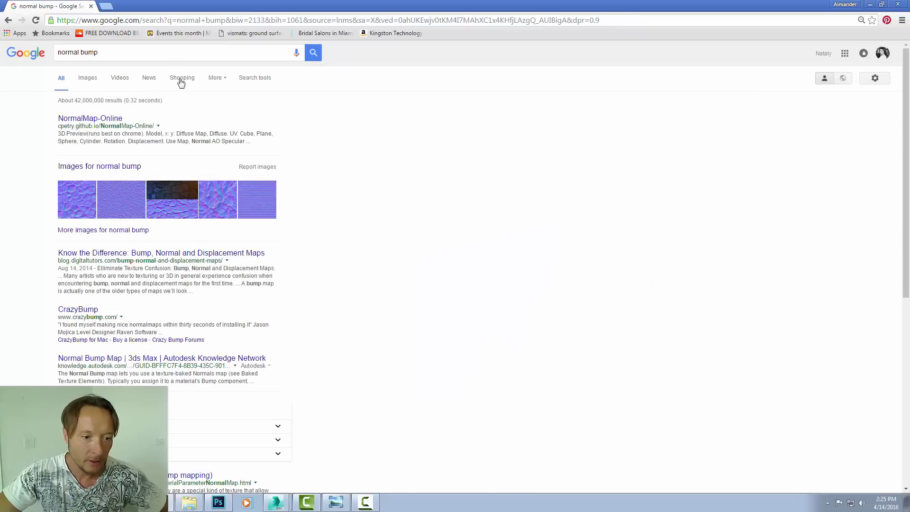
# Search the web for "normal bump nvidia".
pyautogui.click(161, 58)
pyautogui.write('n')
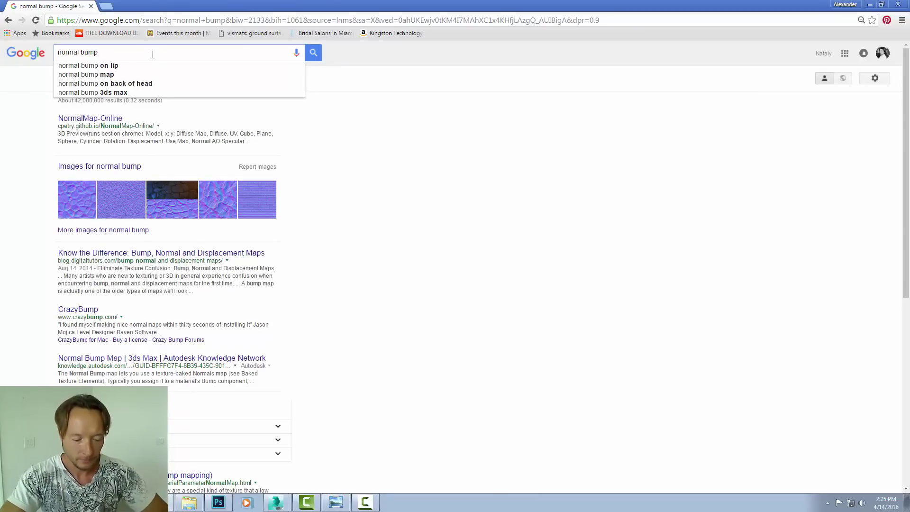
pyautogui.write('vidia')
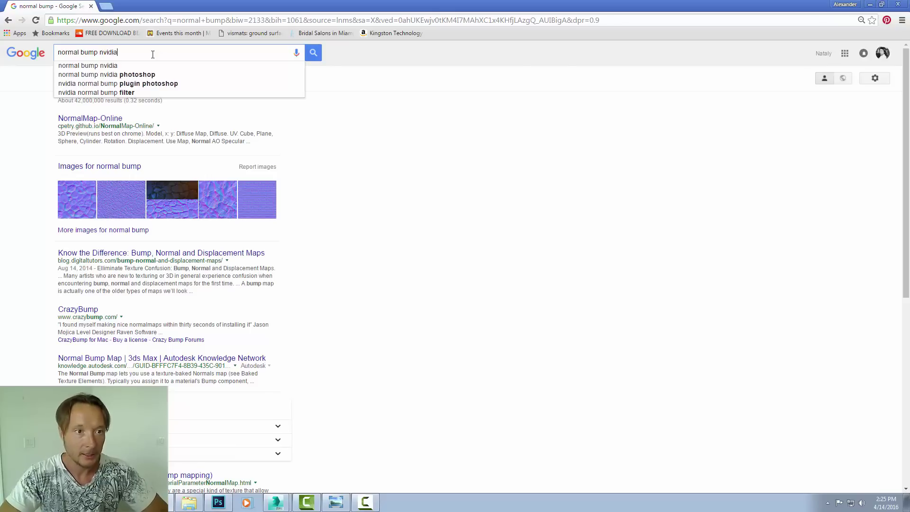
pyautogui.press('Return')
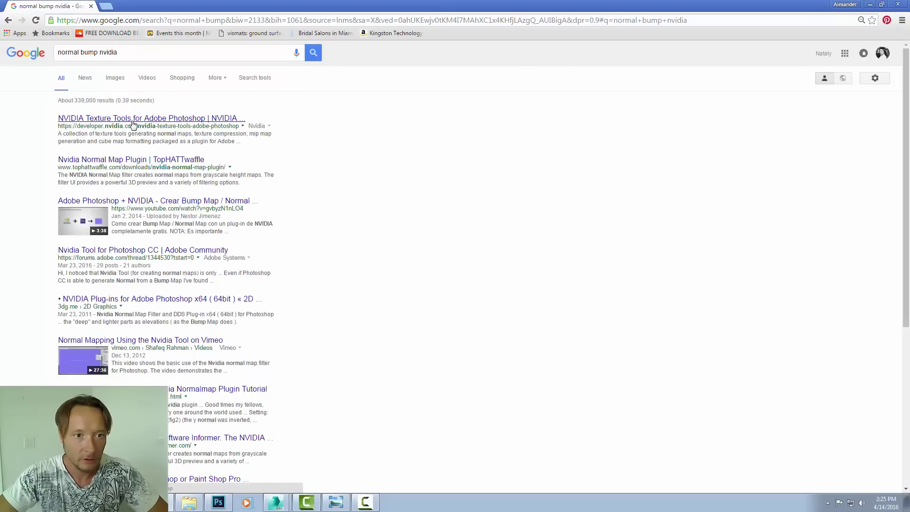
# Open the NVIDIA Texture Tools for Adobe Photoshop page and review its release notes and Normal Map filter description.
pyautogui.click(134, 119)
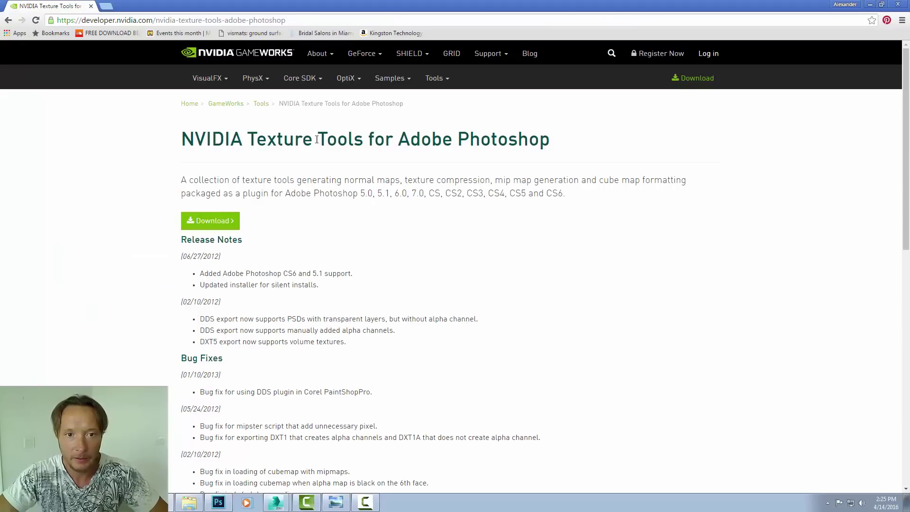
pyautogui.scroll(-10, 463, 241)
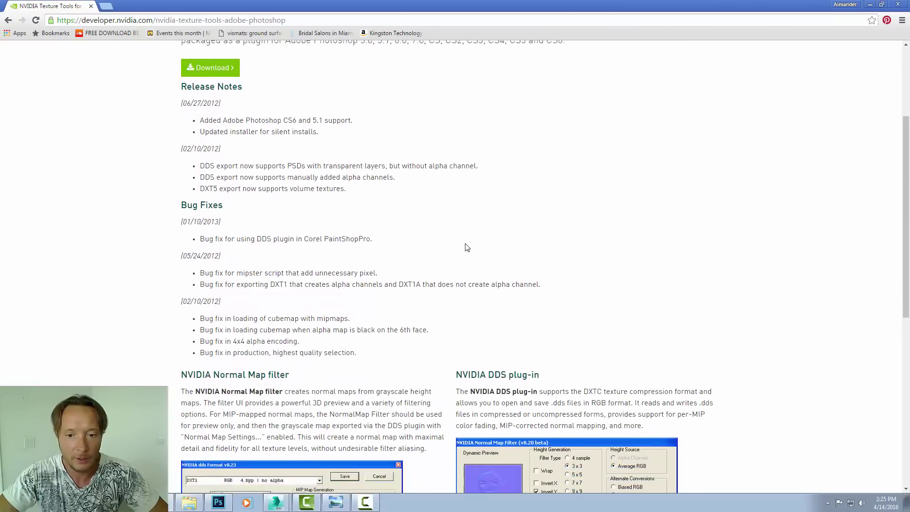
pyautogui.scroll(-1, 443, 227)
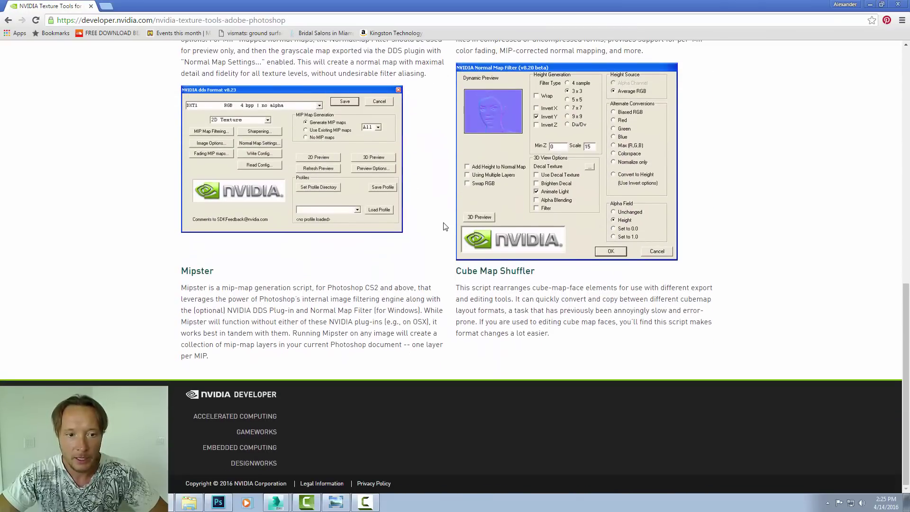
pyautogui.scroll(6, 326, 231)
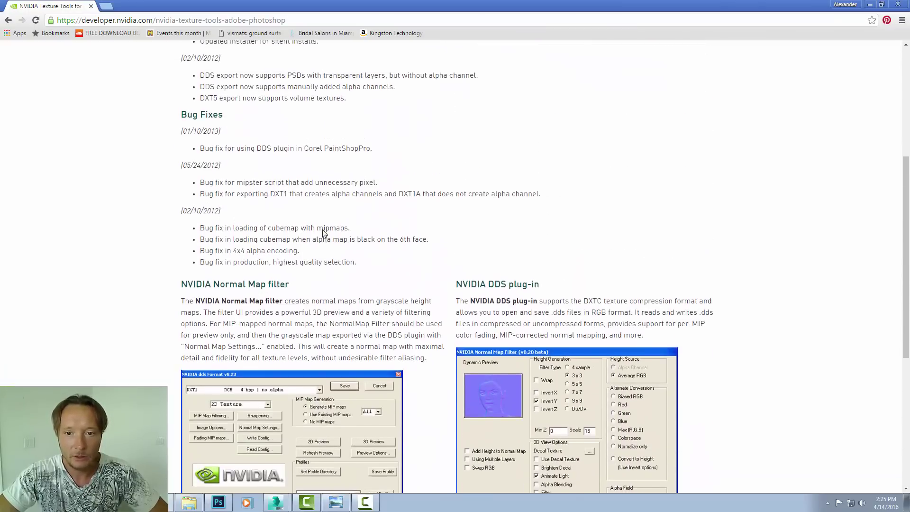
pyautogui.scroll(5, 322, 232)
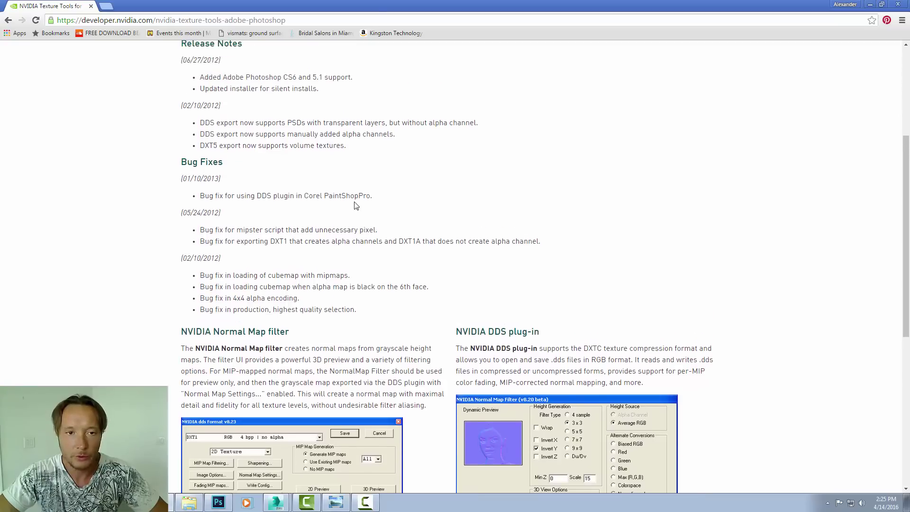
# Switch to Photoshop, open wood_parket2_bump.jpg and duplicate its layer three times.
pyautogui.click(218, 503)
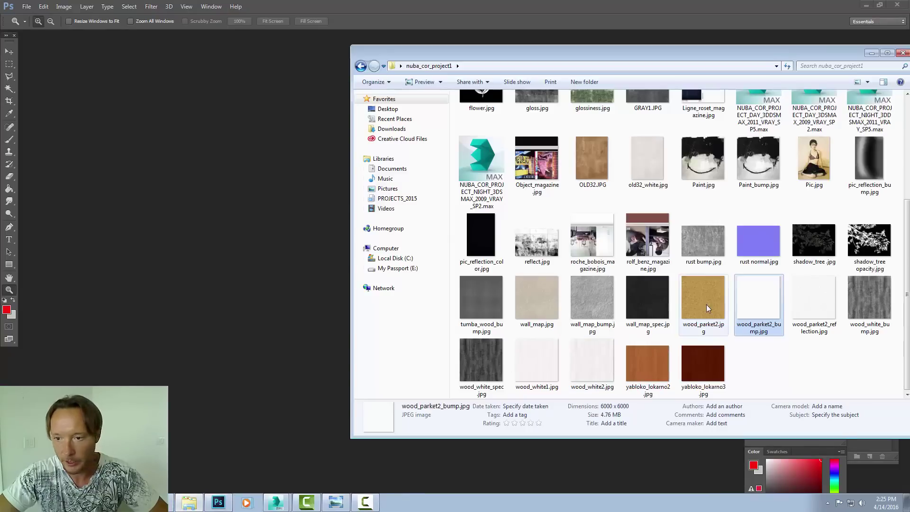
pyautogui.doubleClick(704, 306)
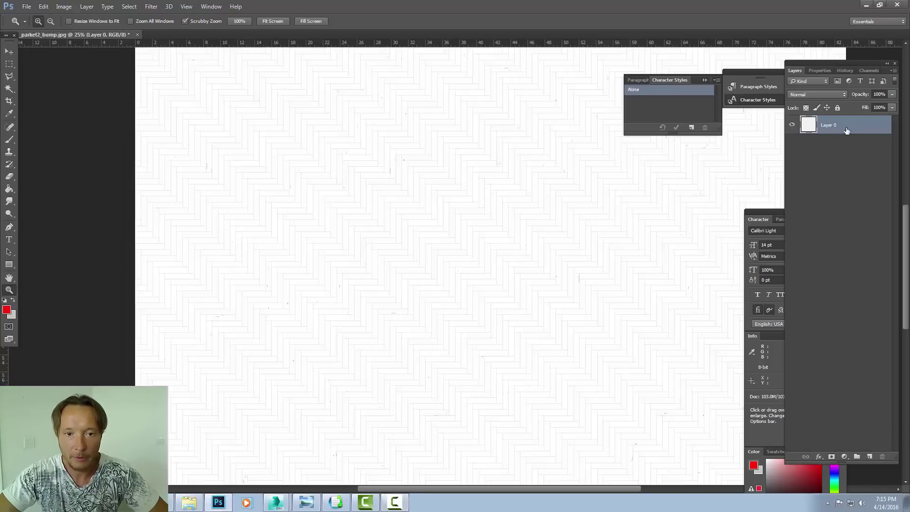
pyautogui.moveTo(847, 131); pyautogui.dragTo(870, 456)
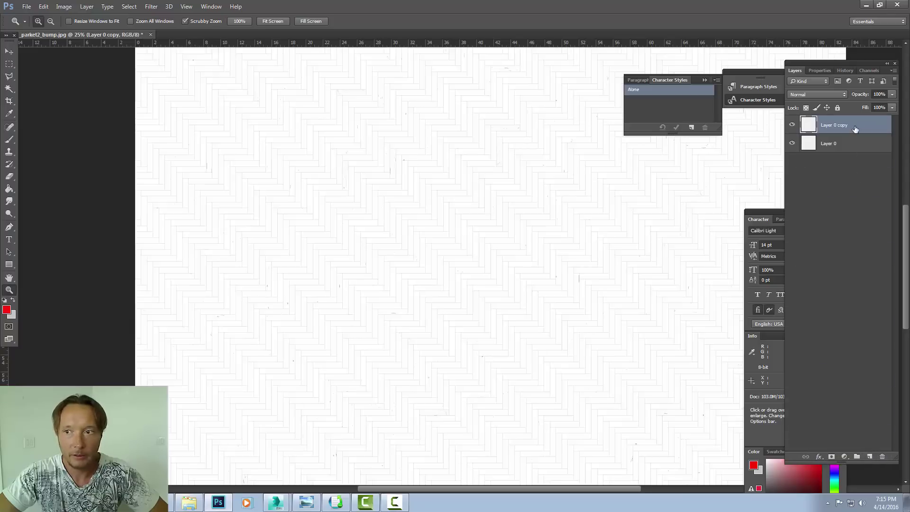
pyautogui.moveTo(855, 127); pyautogui.dragTo(869, 458)
pyautogui.moveTo(856, 126); pyautogui.dragTo(869, 458)
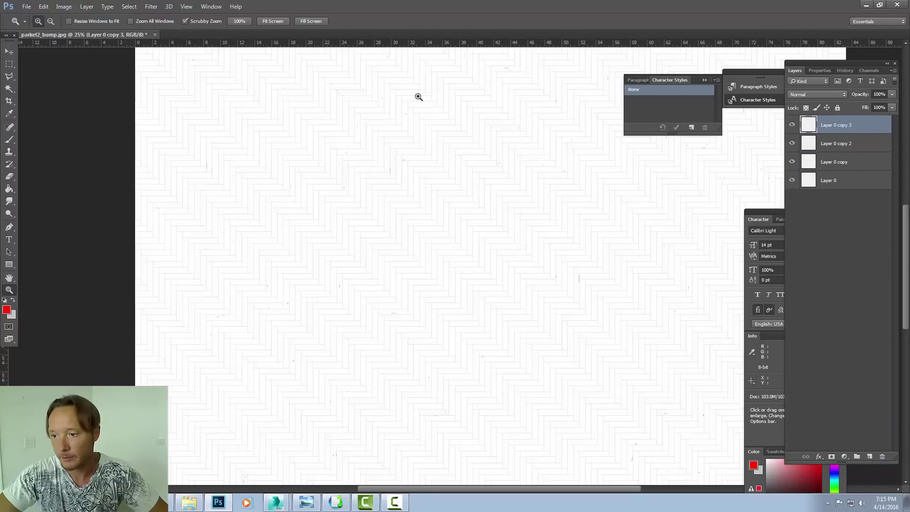
# Apply the NVIDIA Normal Map filter to Layer 0 copy 3 with the 3 x 3 filter type and scale 7.
pyautogui.click(151, 6)
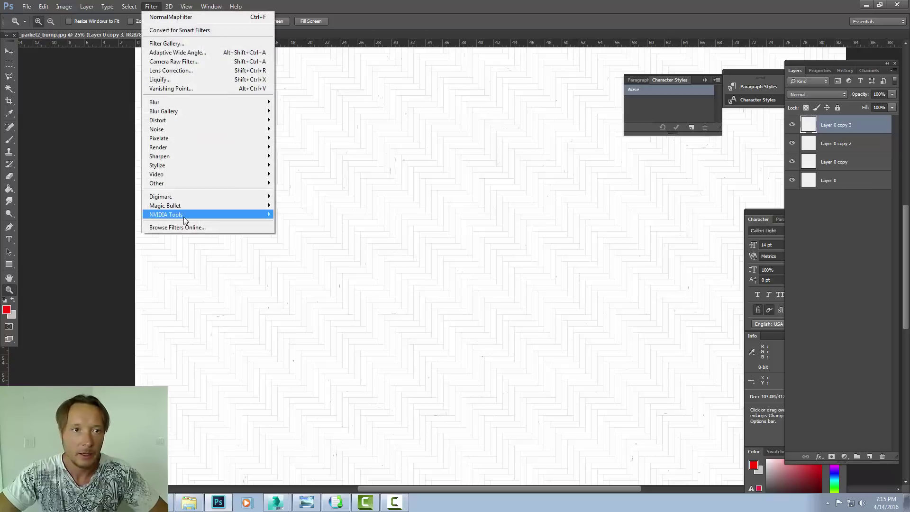
pyautogui.moveTo(203, 218)
pyautogui.click(306, 215)
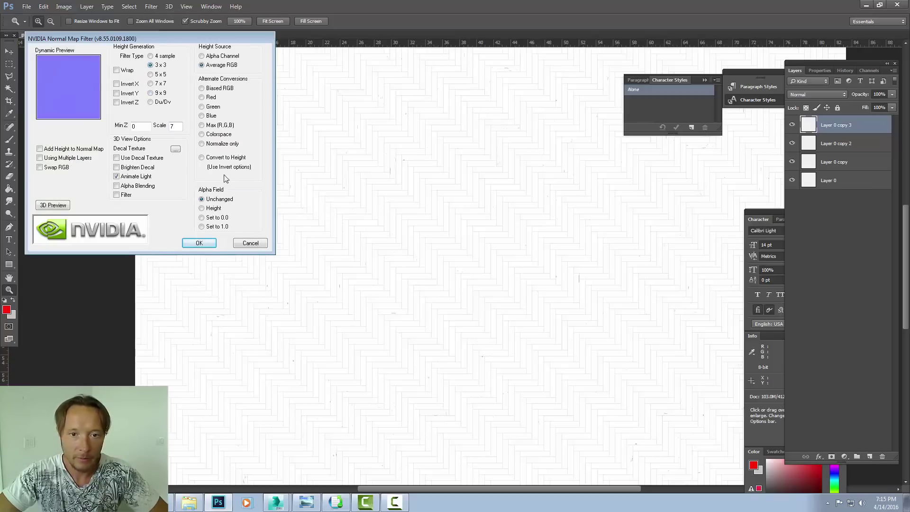
pyautogui.click(210, 243)
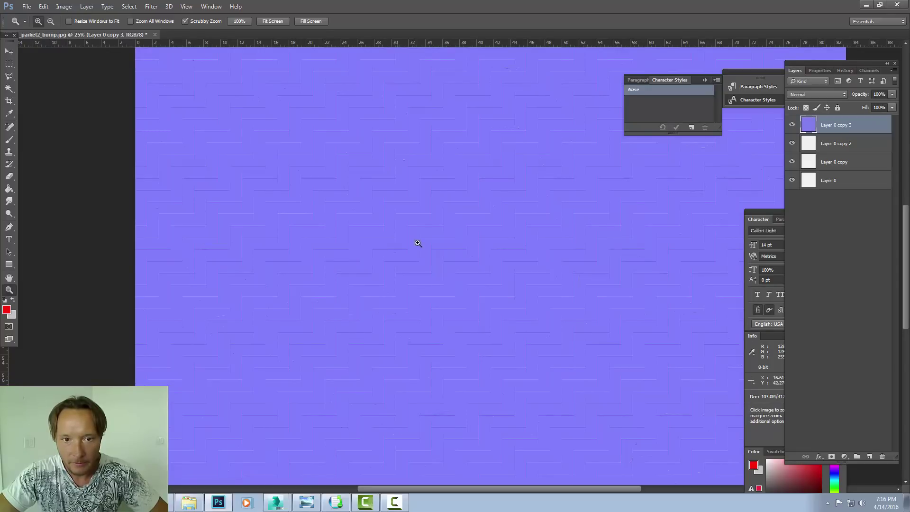
# Hide Layer 0 copy 3 and apply the NVIDIA Normal Map filter to Layer 0 copy 2 with the 7 x 7 filter type and scale 7.
pyautogui.click(448, 250)
pyautogui.click(456, 250)
pyautogui.click(456, 250)
pyautogui.click(791, 124)
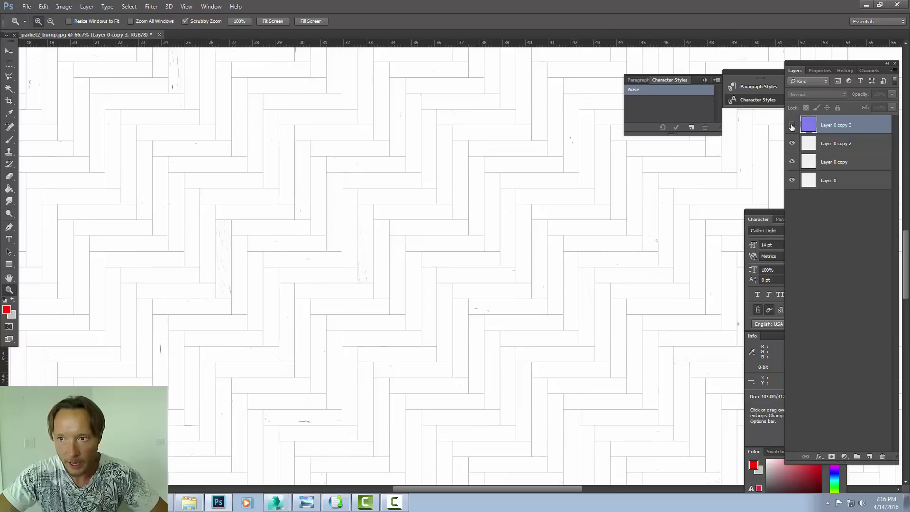
pyautogui.click(827, 144)
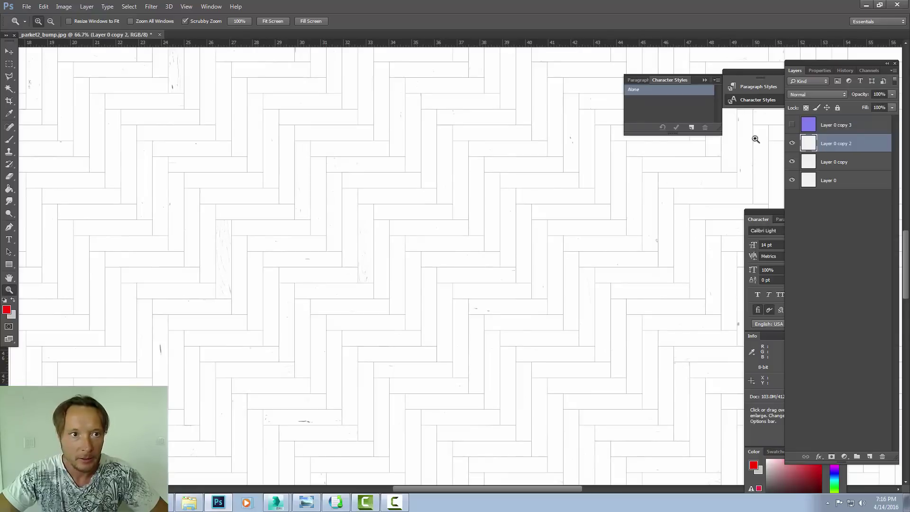
pyautogui.click(152, 7)
pyautogui.moveTo(177, 214)
pyautogui.click(296, 214)
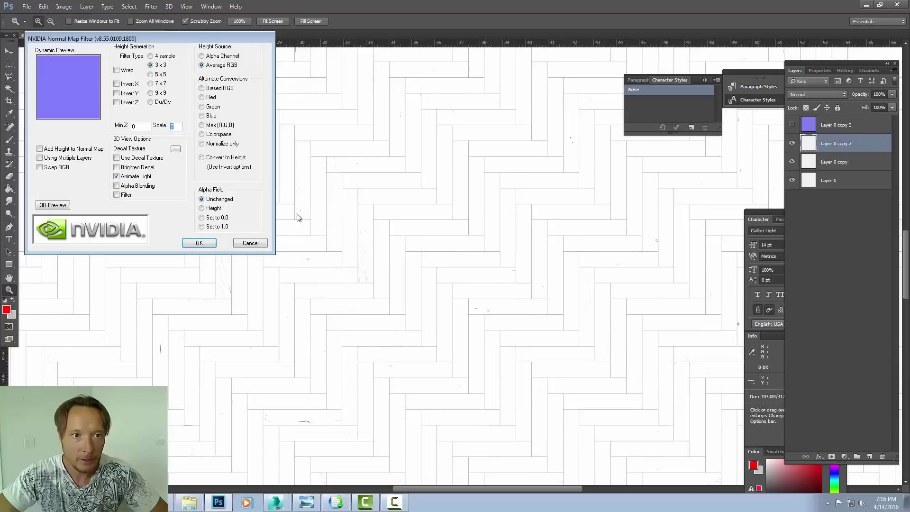
pyautogui.click(151, 84)
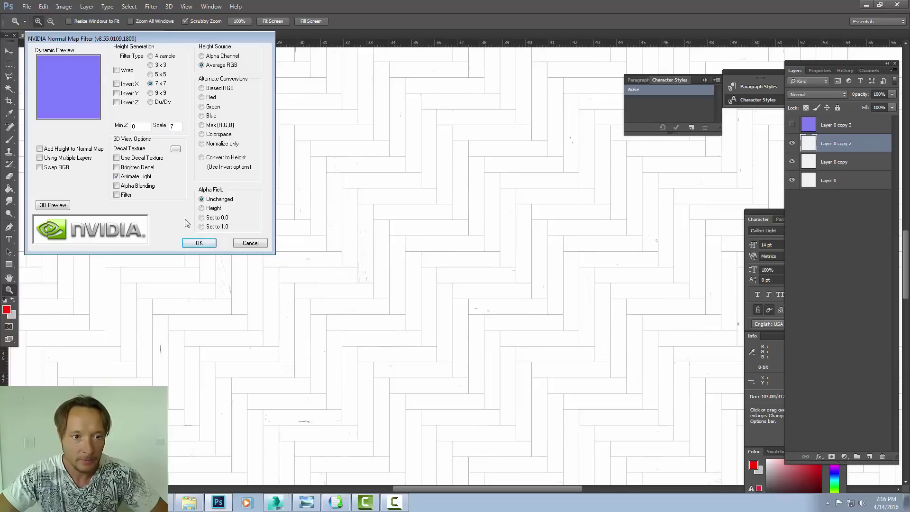
pyautogui.click(194, 243)
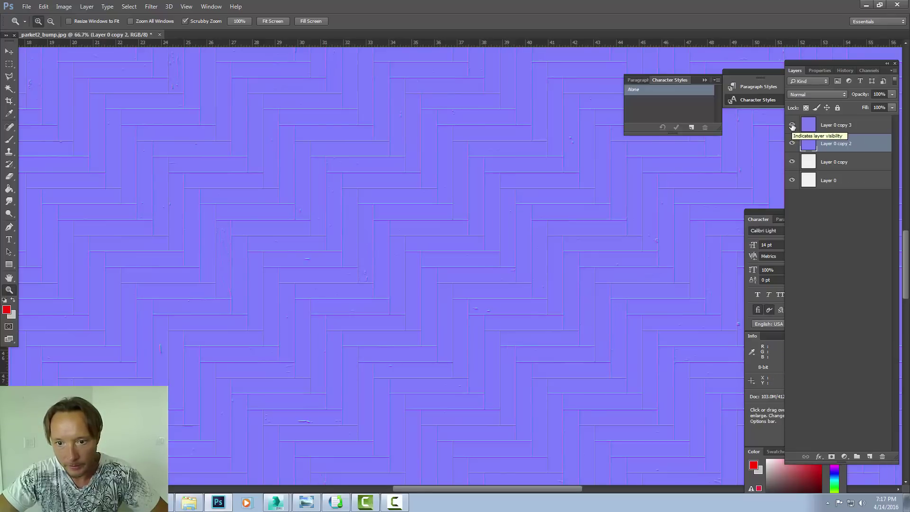
# Compare the 3 x 3 and 7 x 7 normal maps by toggling Layer 0 copy 3, and leave it and Layer 0 copy 2 hidden.
pyautogui.click(793, 125)
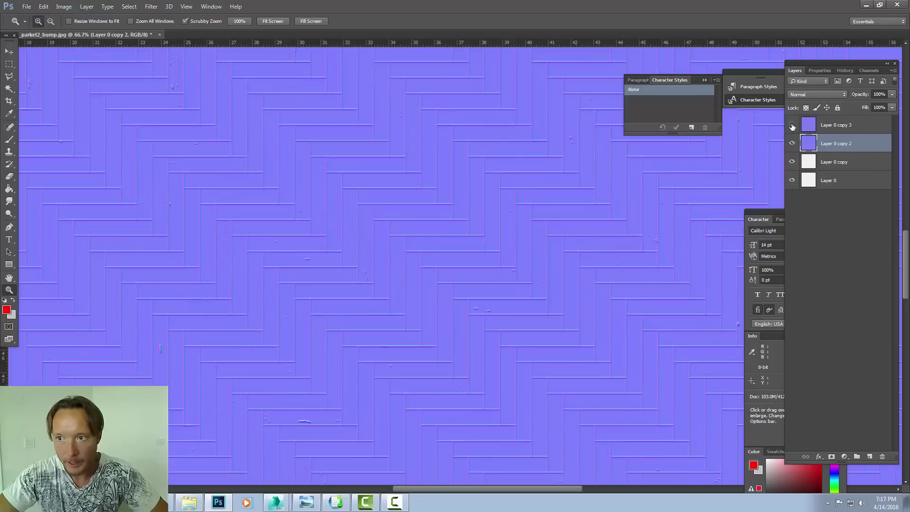
pyautogui.click(792, 125)
pyautogui.click(792, 125)
pyautogui.click(793, 144)
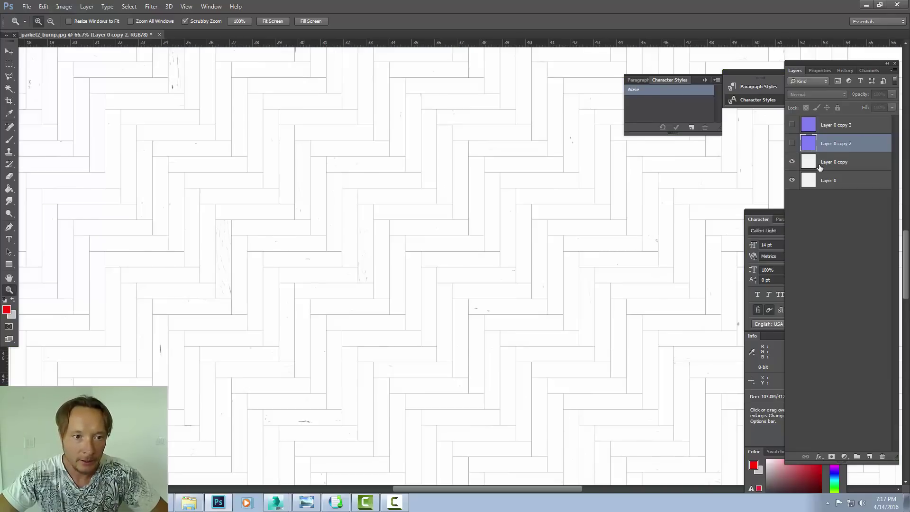
# Apply the NVIDIA Normal Map filter to Layer 0 copy with the 9 x 9 filter type and scale 7.
pyautogui.click(820, 166)
pyautogui.click(151, 7)
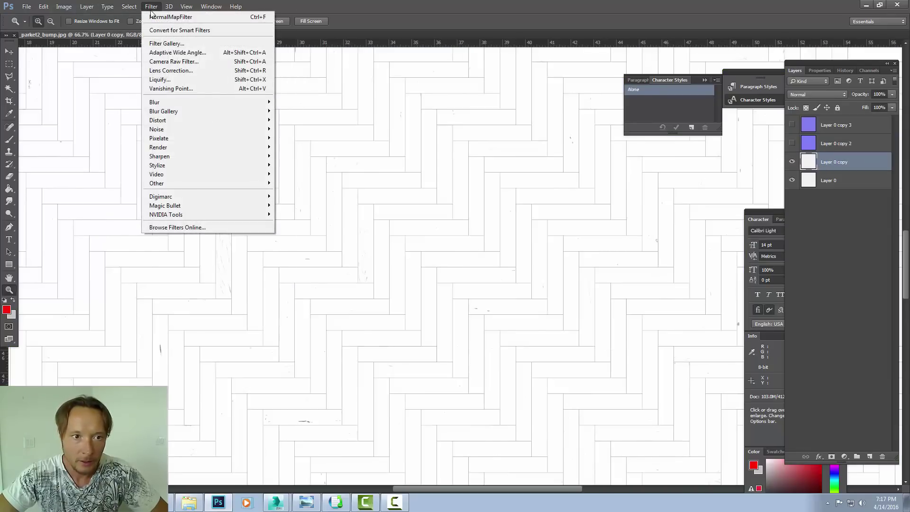
pyautogui.moveTo(196, 216)
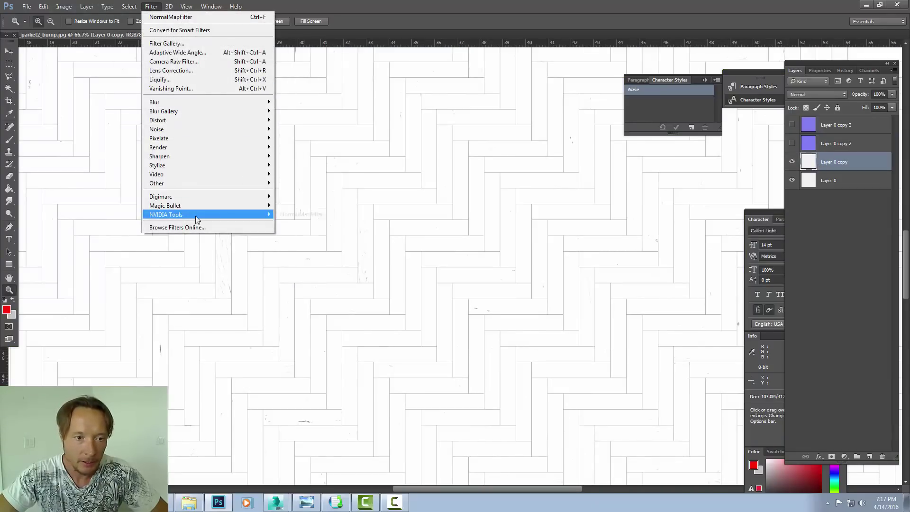
pyautogui.click(301, 214)
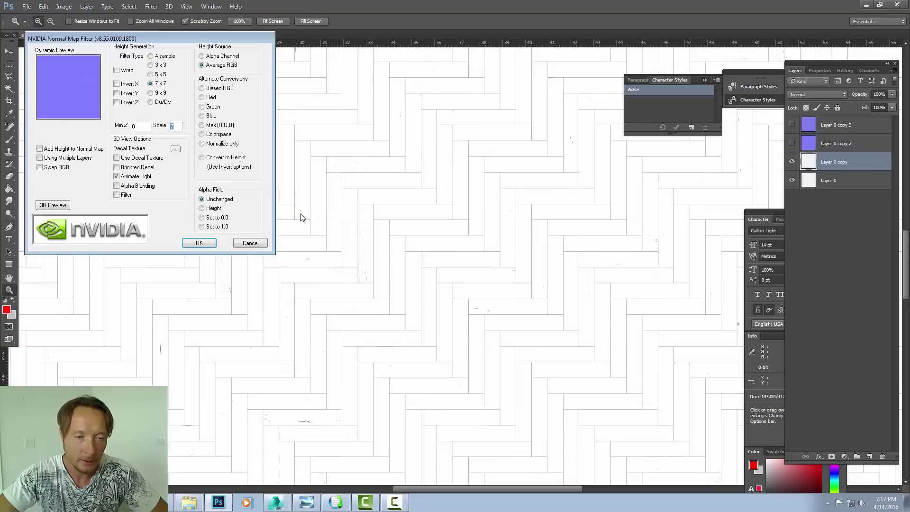
pyautogui.click(150, 93)
pyautogui.click(203, 243)
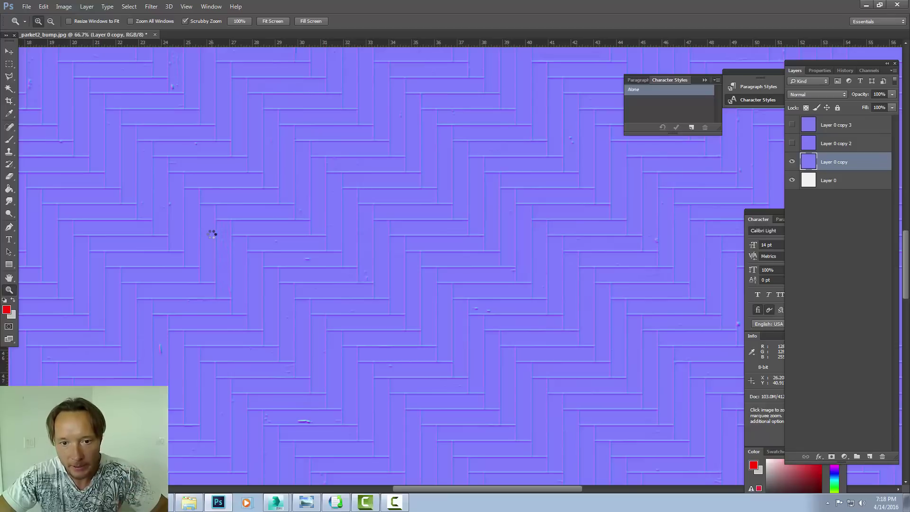
# Show Layer 0 copy 3 and Layer 0 copy 2 again, and reduce Layer 0 copy 3's opacity to 32%.
pyautogui.keyDown('alt'); pyautogui.click(343, 241); pyautogui.keyUp('alt')
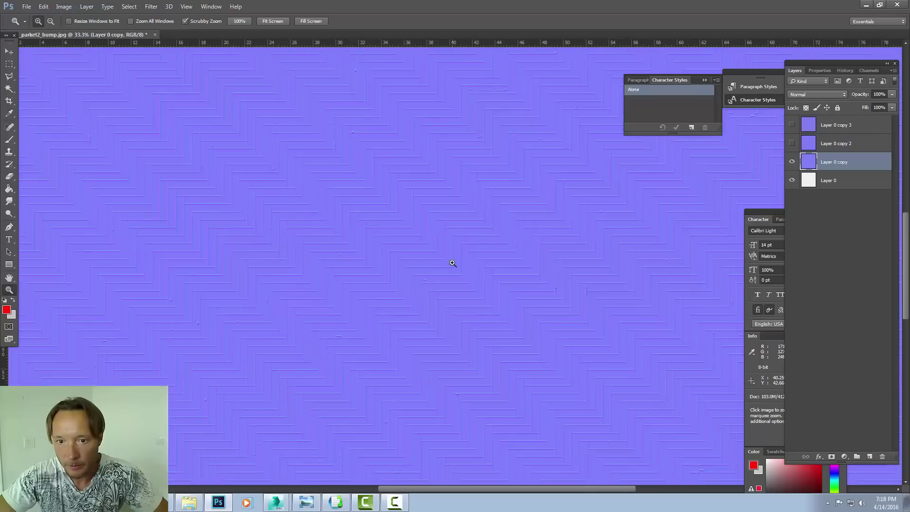
pyautogui.click(453, 264)
pyautogui.click(455, 263)
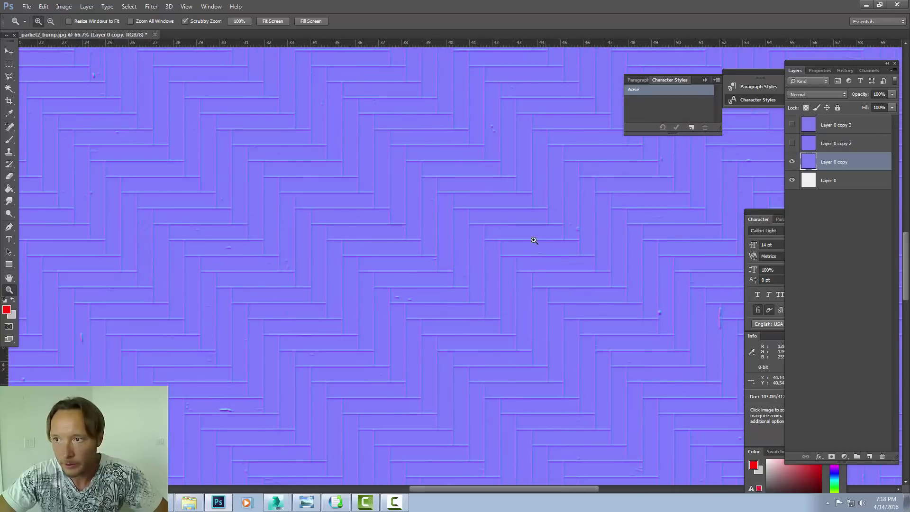
pyautogui.click(791, 124)
pyautogui.click(852, 124)
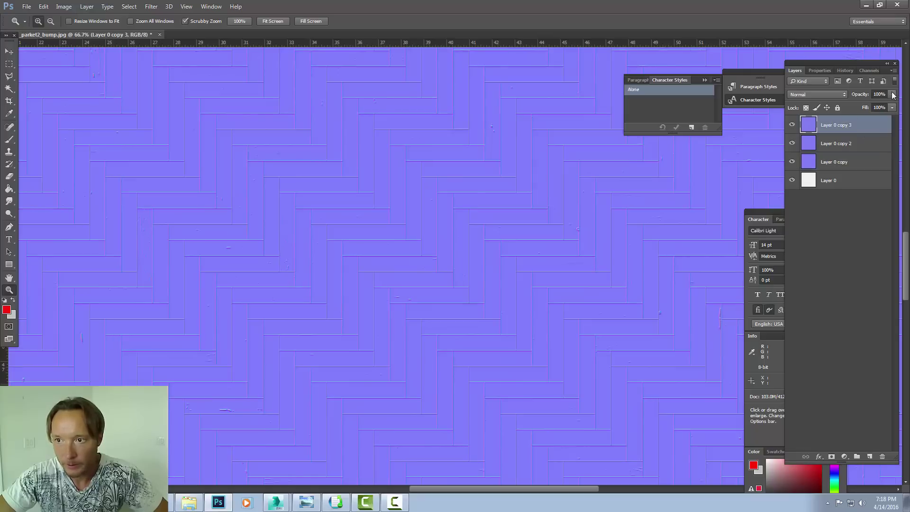
pyautogui.click(892, 107)
pyautogui.click(860, 107)
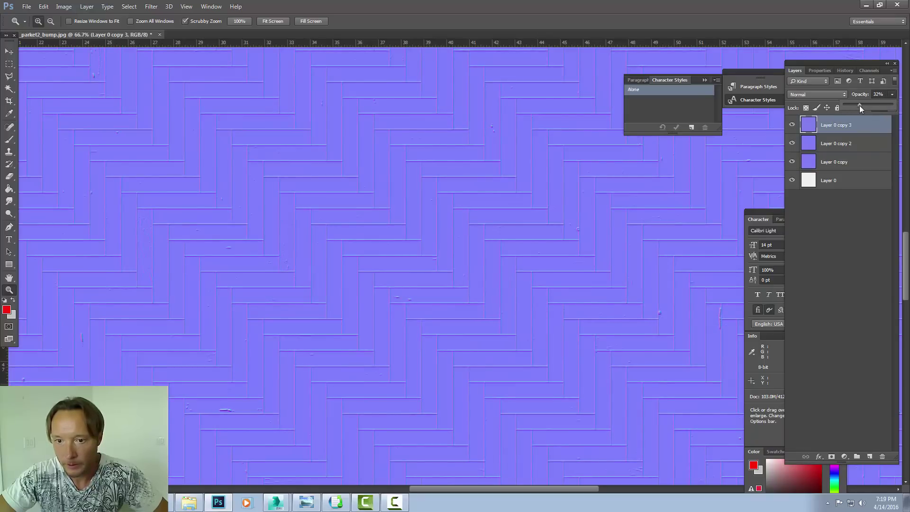
# Reduce the opacity of Layer 0 copy 2 to 24%.
pyautogui.click(868, 144)
pyautogui.click(892, 93)
pyautogui.moveTo(888, 109); pyautogui.dragTo(861, 109)
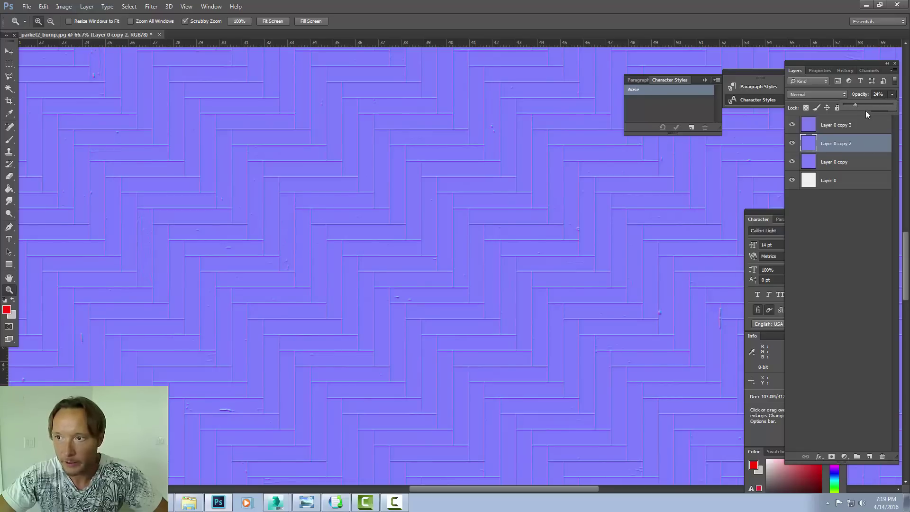
# Adjust the opacity of Layer 0 copy 3 to 41% and that of Layer 0 copy 2 to 18%.
pyautogui.click(869, 125)
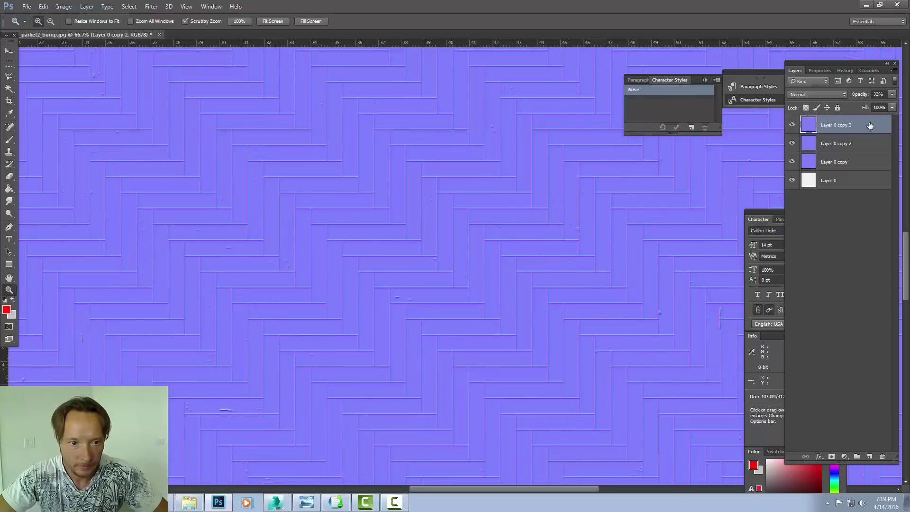
pyautogui.click(892, 94)
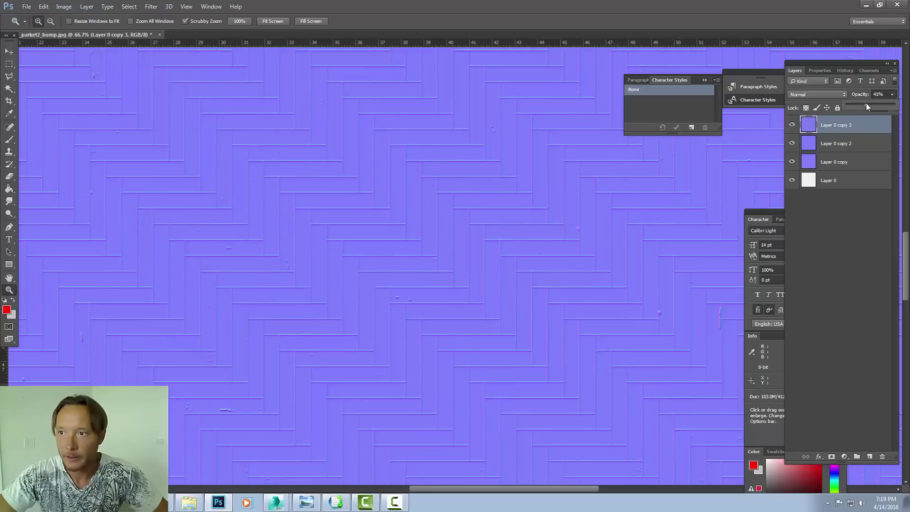
pyautogui.moveTo(866, 104); pyautogui.dragTo(851, 105)
pyautogui.hotkey('alt', '[')
# Save the layered normal map as a JPEG copy named wood_parket2_normal.jpg in the nuba_cor_project1 folder.
pyautogui.hotkey('ctrl', 'shift', 's')
pyautogui.click(132, 219)
pyautogui.click(114, 299)
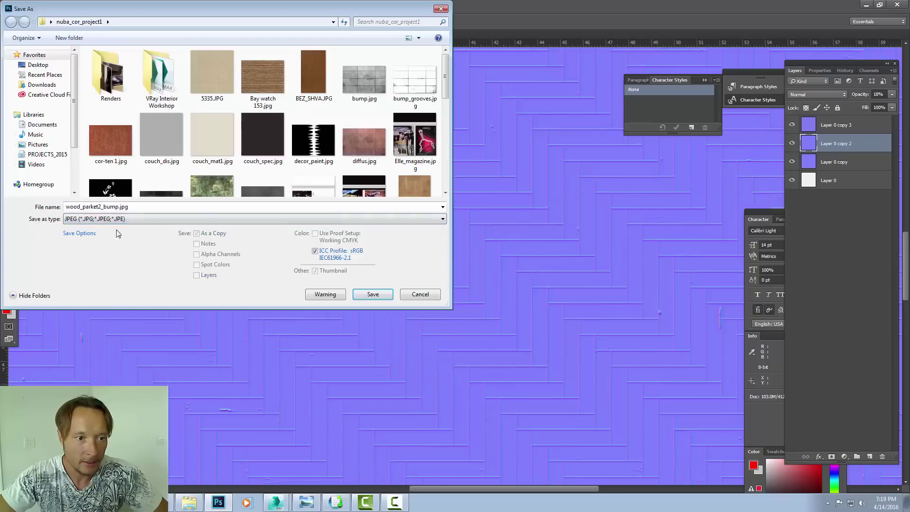
pyautogui.doubleClick(104, 207)
pyautogui.click(104, 207)
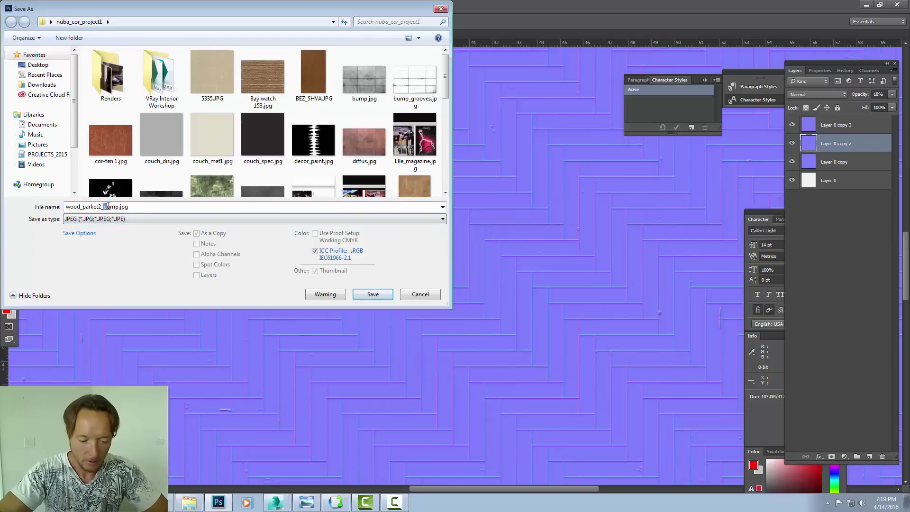
pyautogui.moveTo(109, 207); pyautogui.dragTo(121, 207)
pyautogui.write('nor')
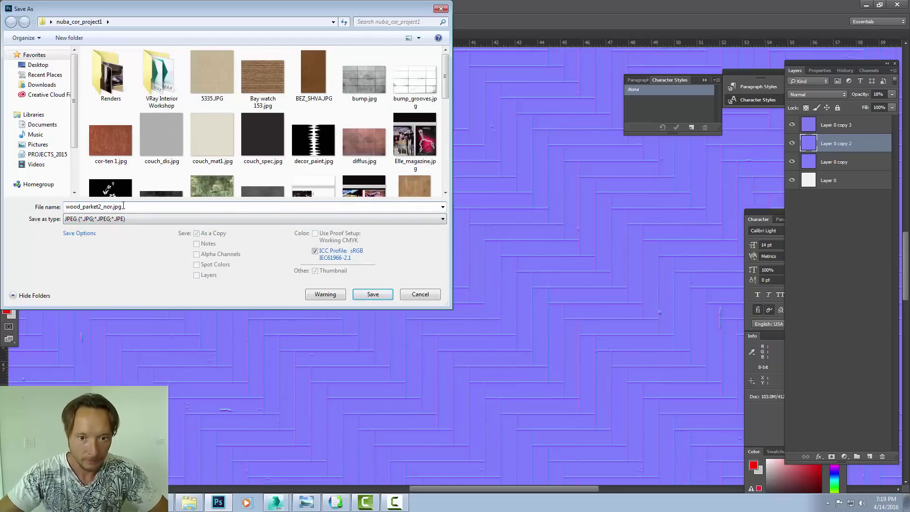
pyautogui.write('mal')
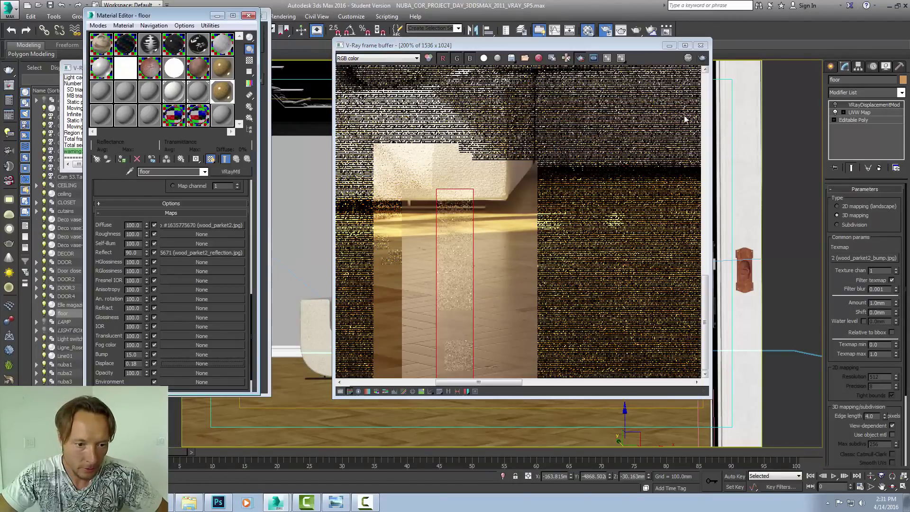
# Switch to 3ds Max and assign a VRayNormalMap to the floor material's Bump slot.
pyautogui.scroll(-8, 685, 119)
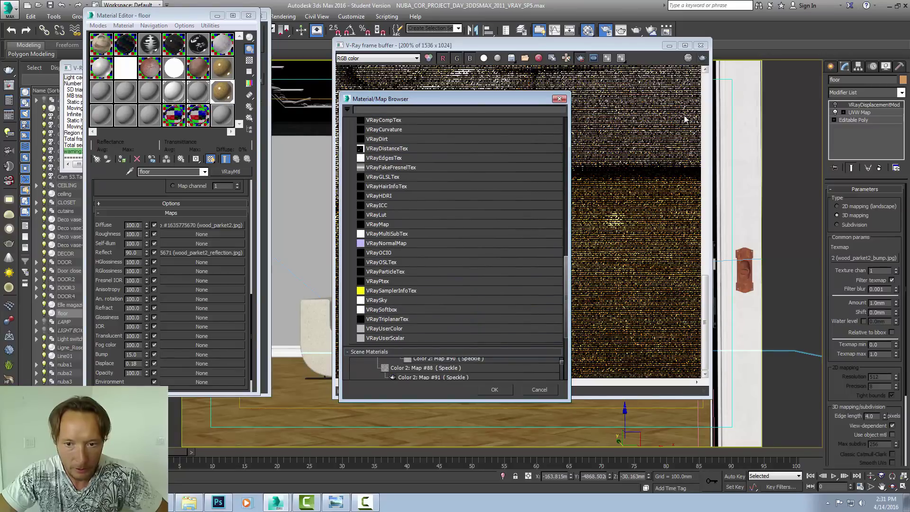
pyautogui.scroll(1, 684, 115)
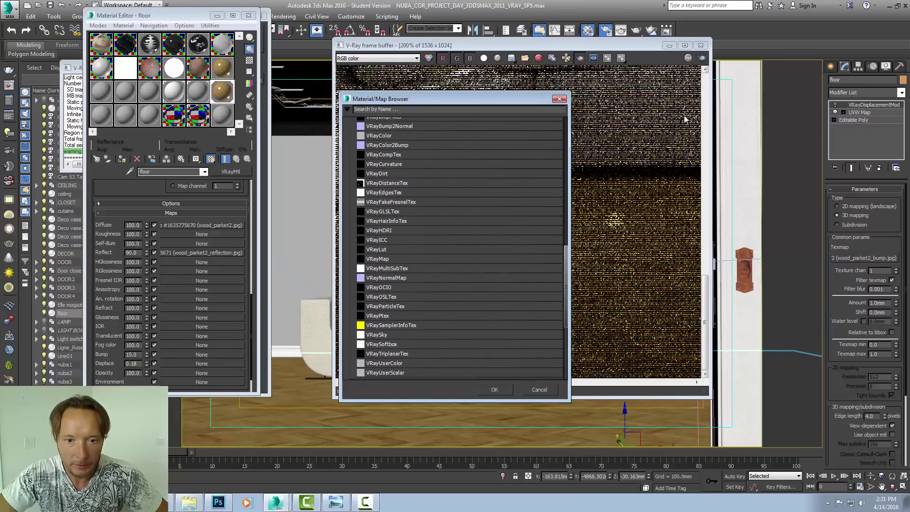
pyautogui.press('Down')
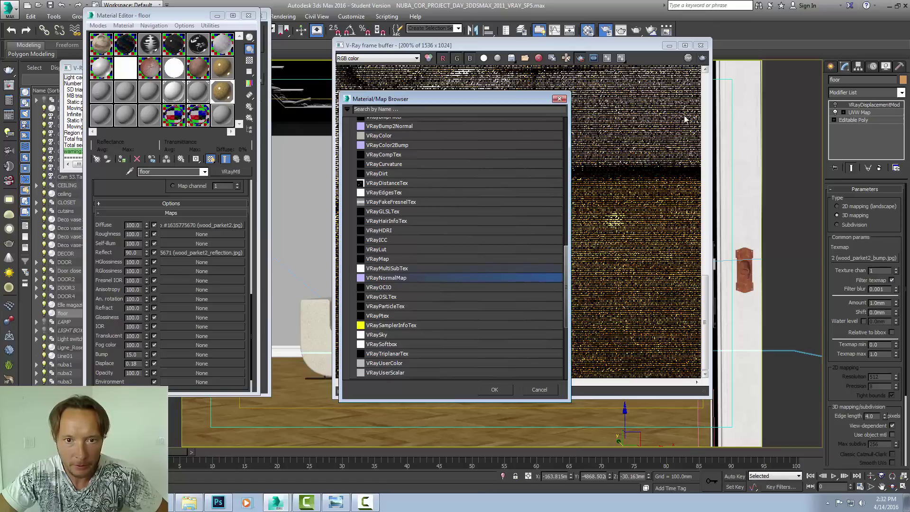
pyautogui.press('Return')
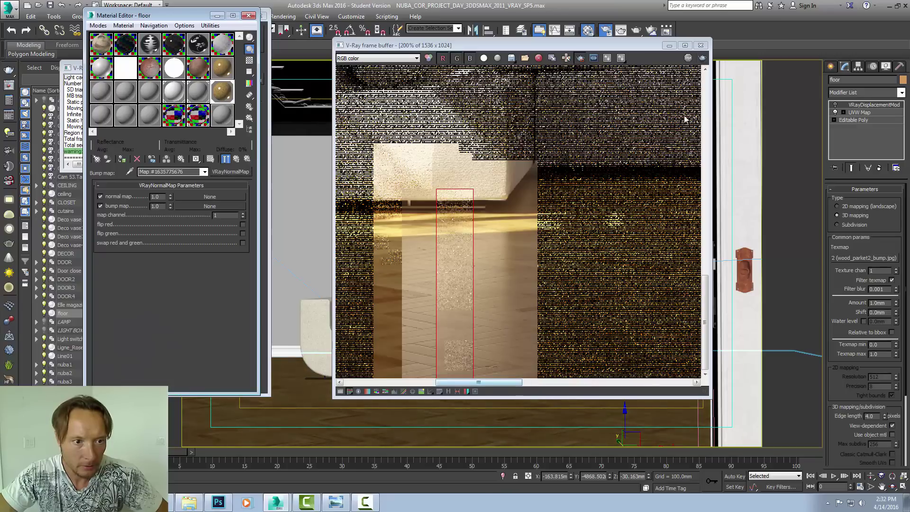
# Load wood_parket2_normal.jpg from the nuba_cor_project1 folder as the VRayNormalMap's normal map and return to the VRayNormalMap parameters.
pyautogui.hotkey('alt', 'Tab')
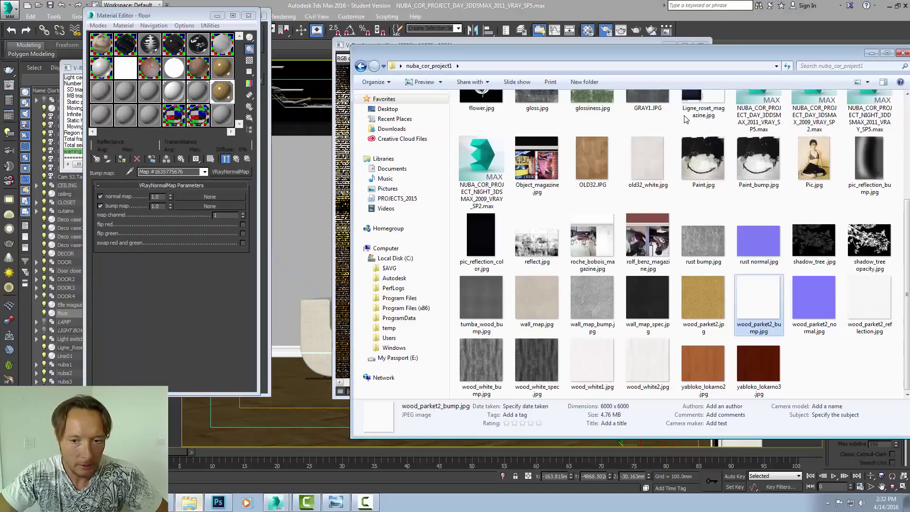
pyautogui.moveTo(813, 298); pyautogui.dragTo(734, 278)
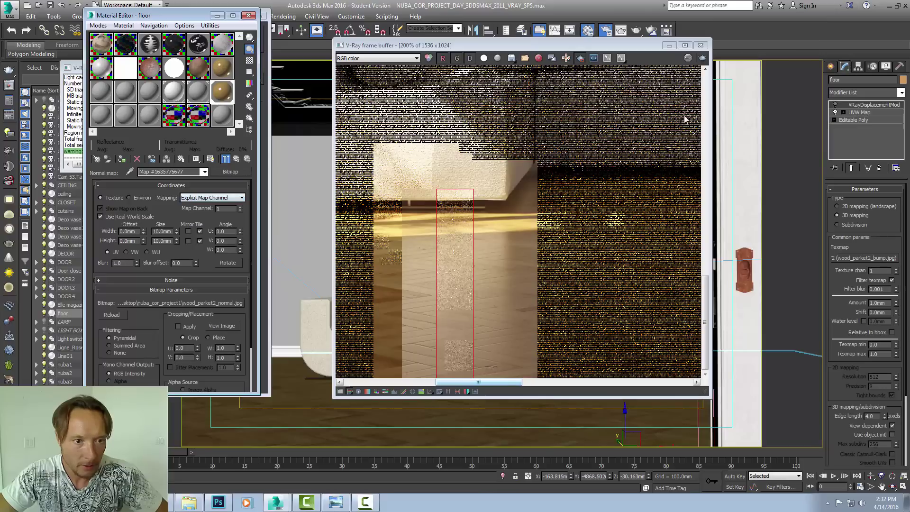
pyautogui.press('Up')
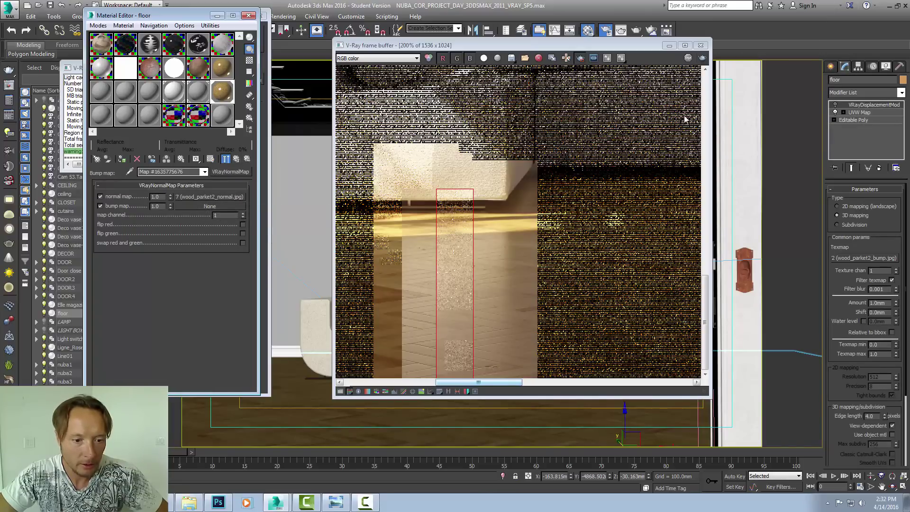
# Load wood_parket2_bump.jpg as the VRayNormalMap's bump map with real-world scale off, and start rendering the floor region.
pyautogui.click(189, 502)
pyautogui.moveTo(759, 299); pyautogui.dragTo(688, 293)
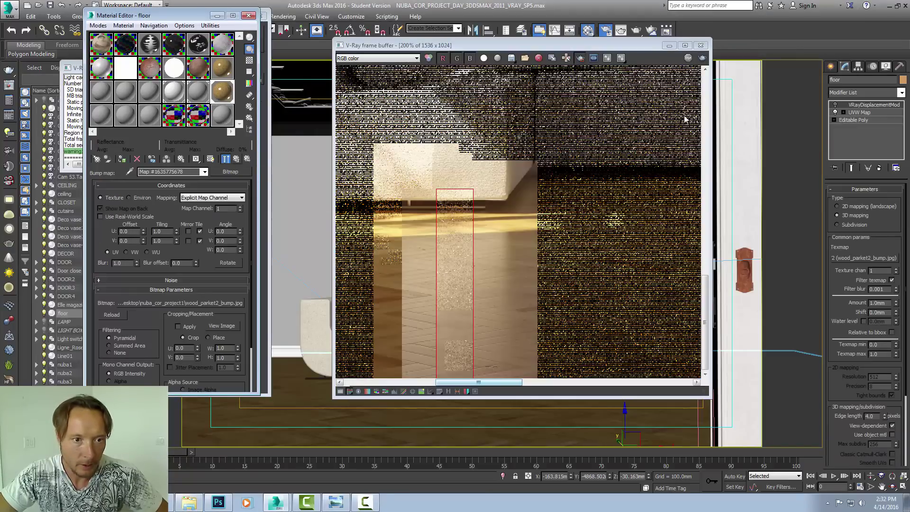
pyautogui.click(236, 159)
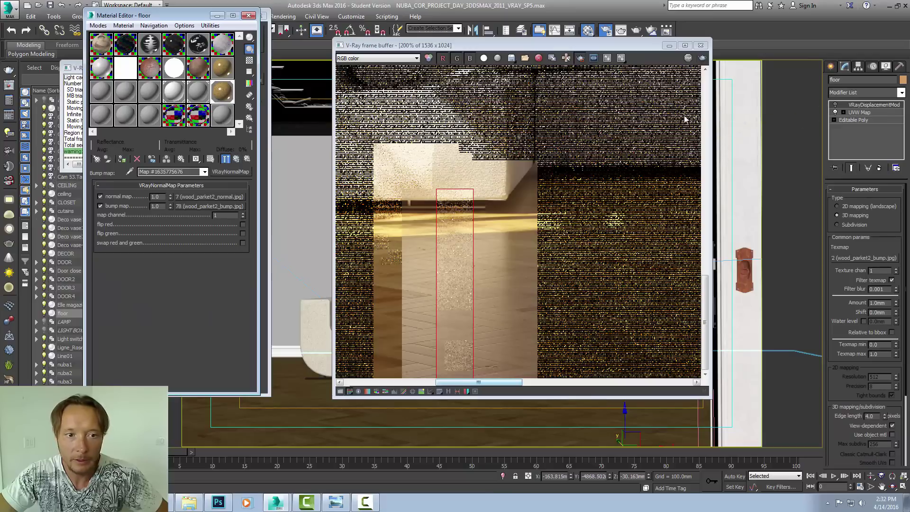
pyautogui.hotkey('shift', 'q')
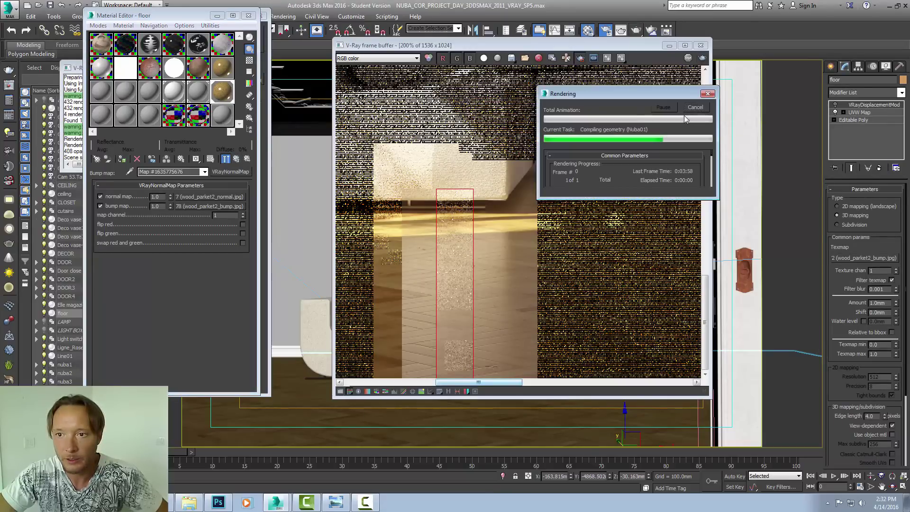